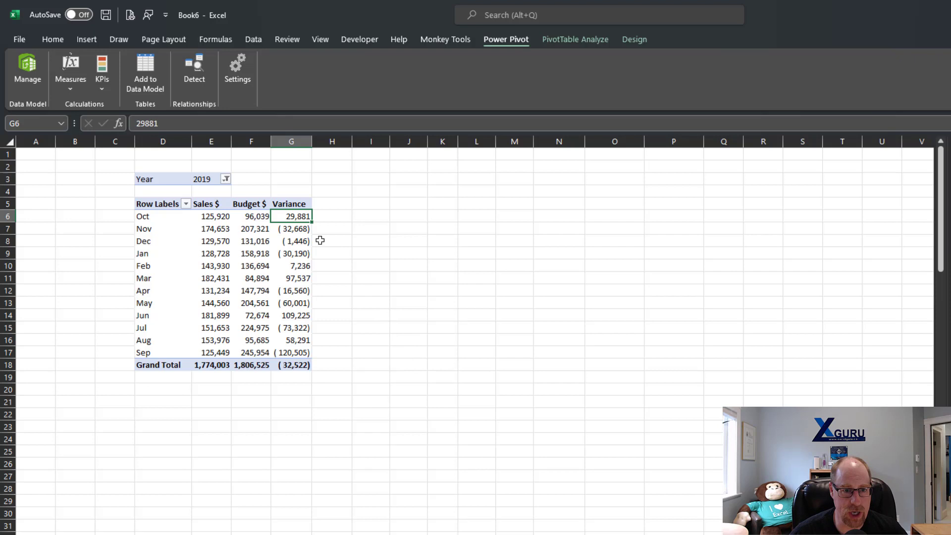
- Review the Variance data model measure and keep its settings unchanged
{"action": "left_click", "coordinate": [70, 85]}
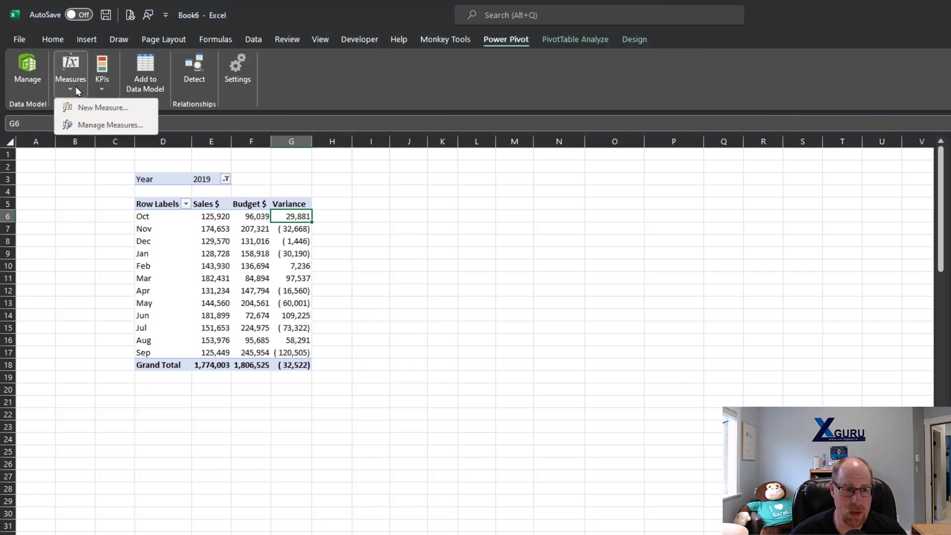
{"action": "left_click", "coordinate": [102, 127]}
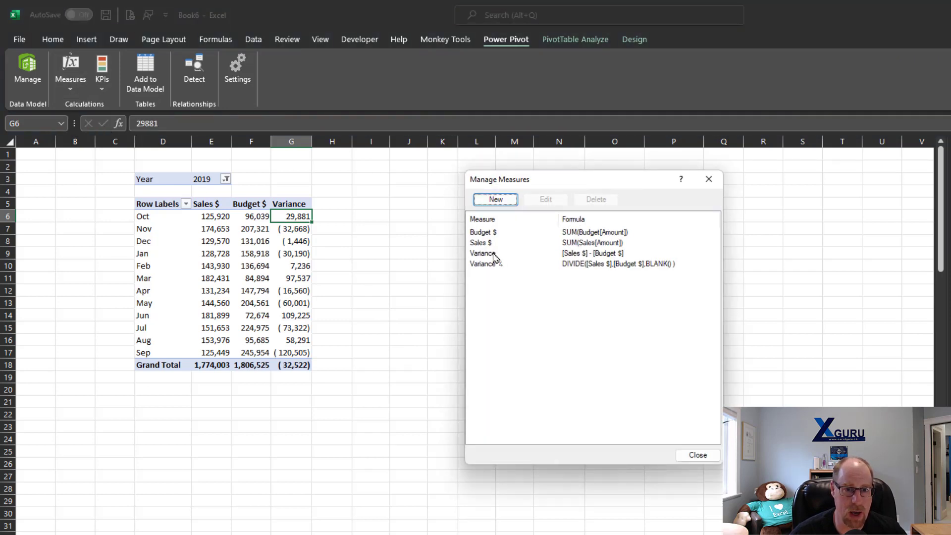
{"action": "left_click", "coordinate": [486, 254]}
{"action": "left_click", "coordinate": [547, 200]}
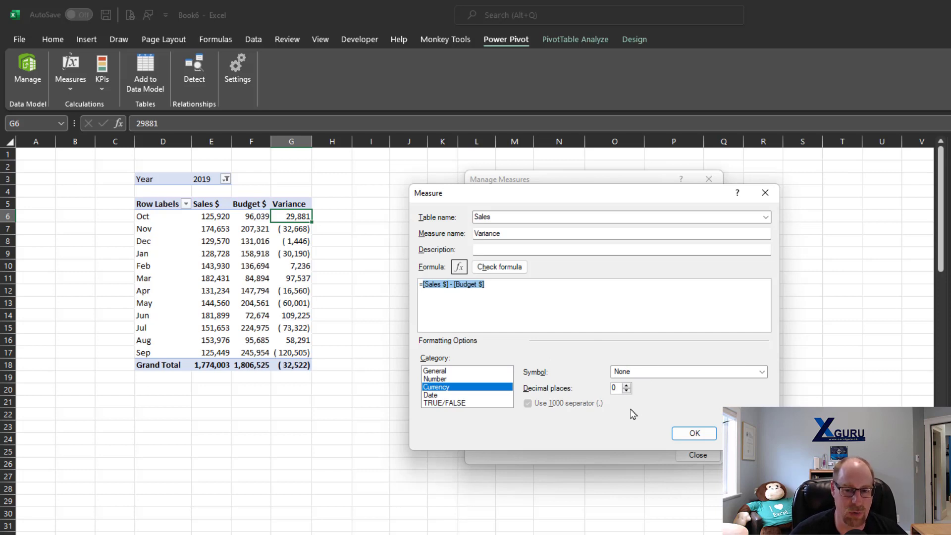
{"action": "left_click", "coordinate": [694, 433]}
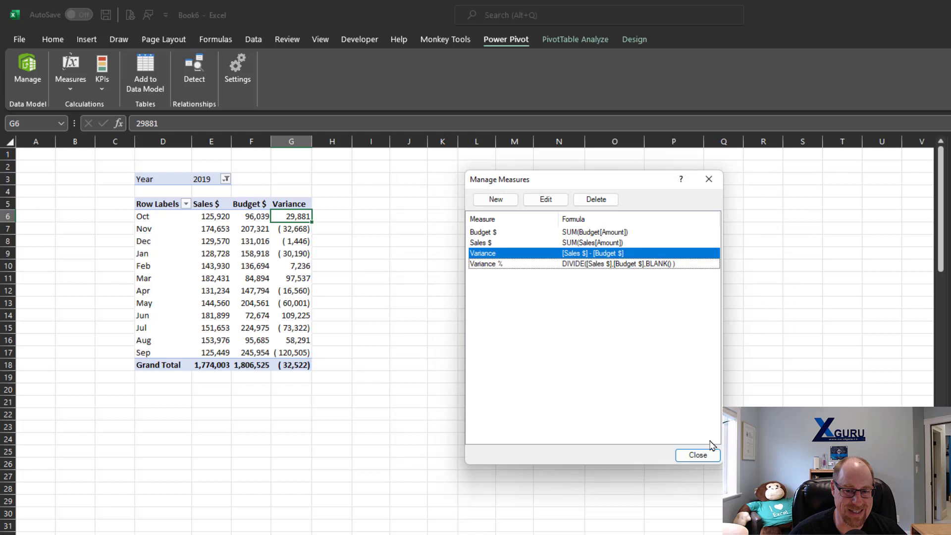
{"action": "left_click", "coordinate": [701, 453]}
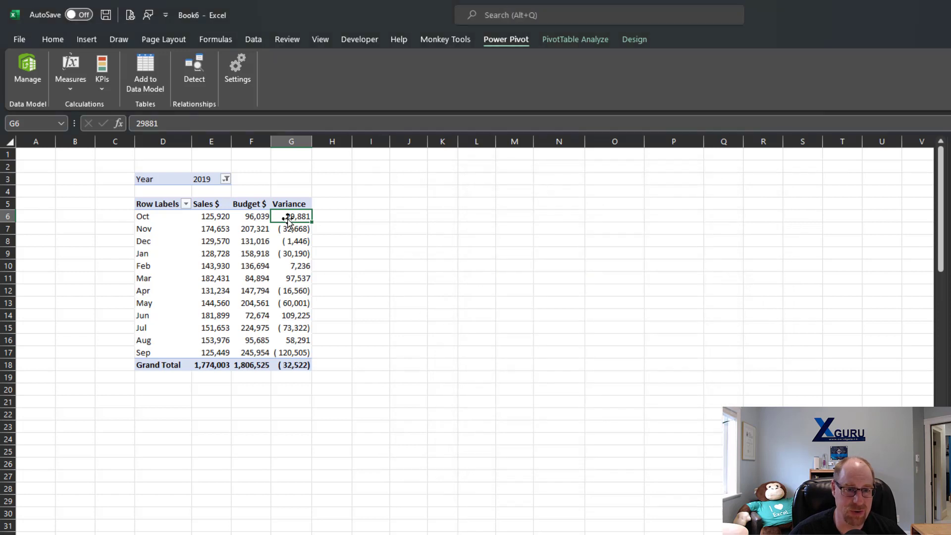
- Open Number Format for a Variance pivot cell and move the dialog aside
{"action": "right_click", "coordinate": [290, 218]}
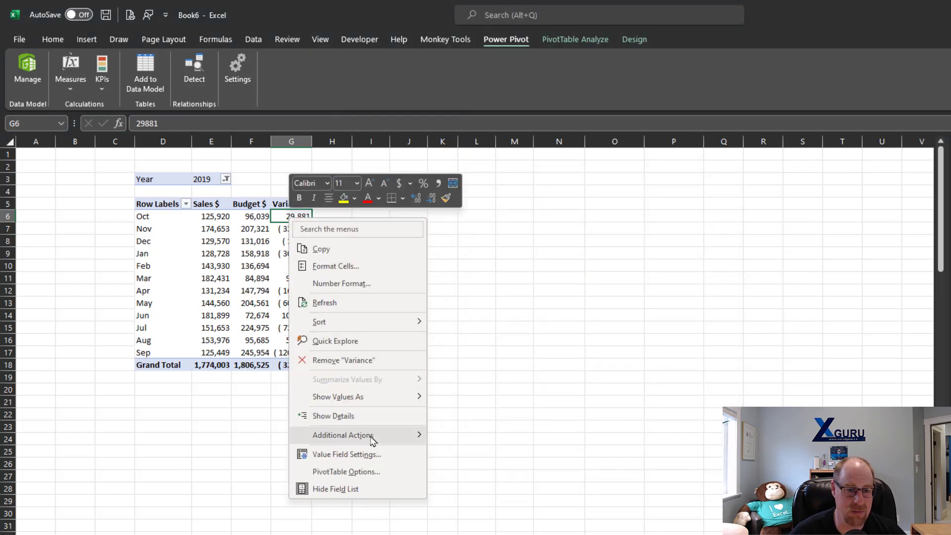
{"action": "left_click", "coordinate": [366, 290]}
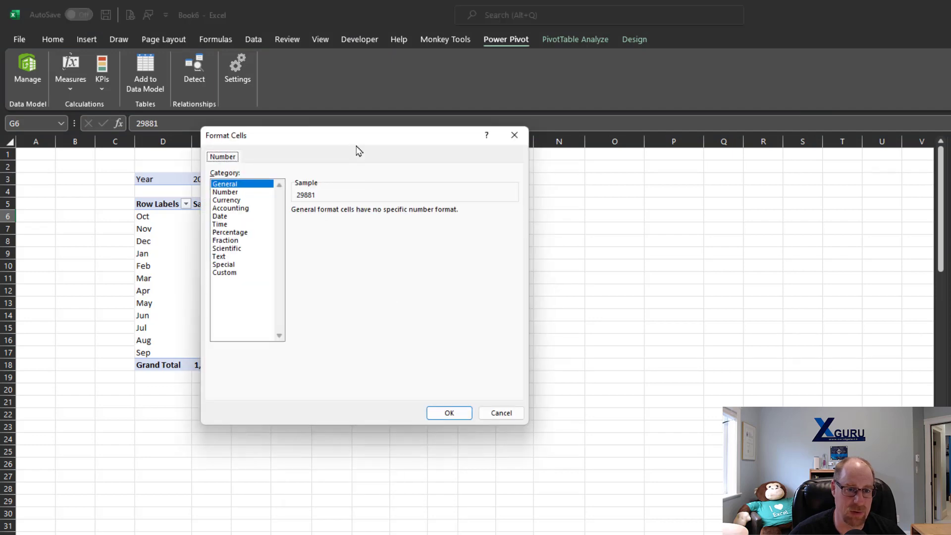
{"action": "left_click_drag", "start_coordinate": [357, 144], "coordinate": [503, 164]}
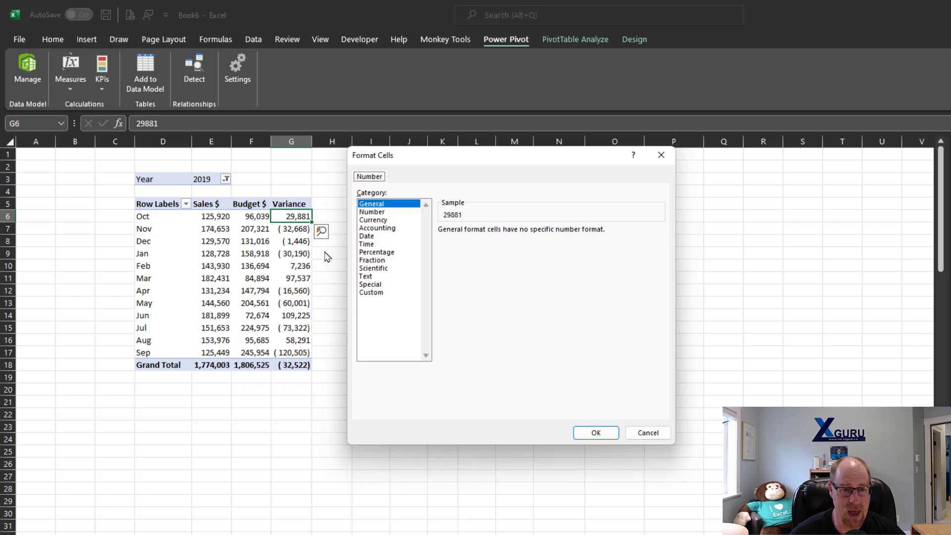
- Choose the Custom category and select the existing General code to replace it
{"action": "left_click", "coordinate": [370, 292]}
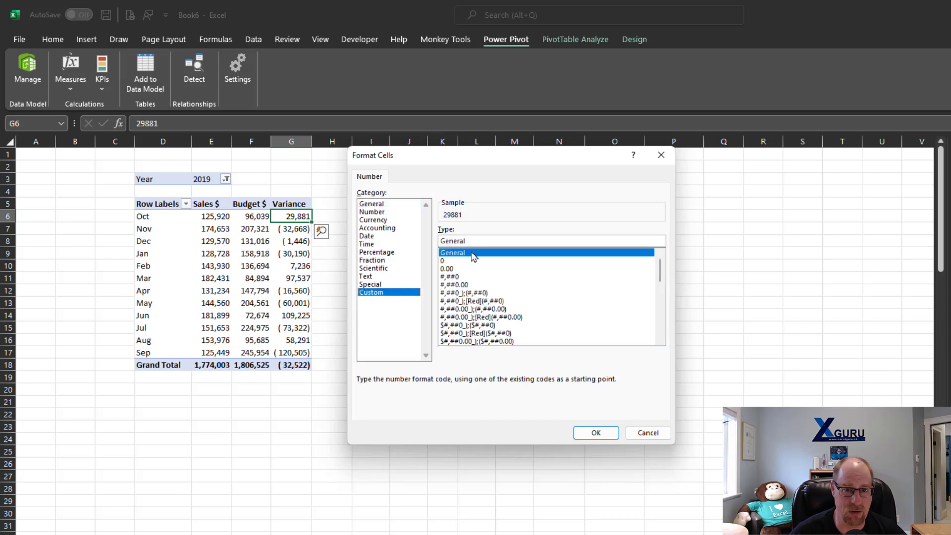
{"action": "left_click_drag", "start_coordinate": [472, 240], "coordinate": [435, 239]}
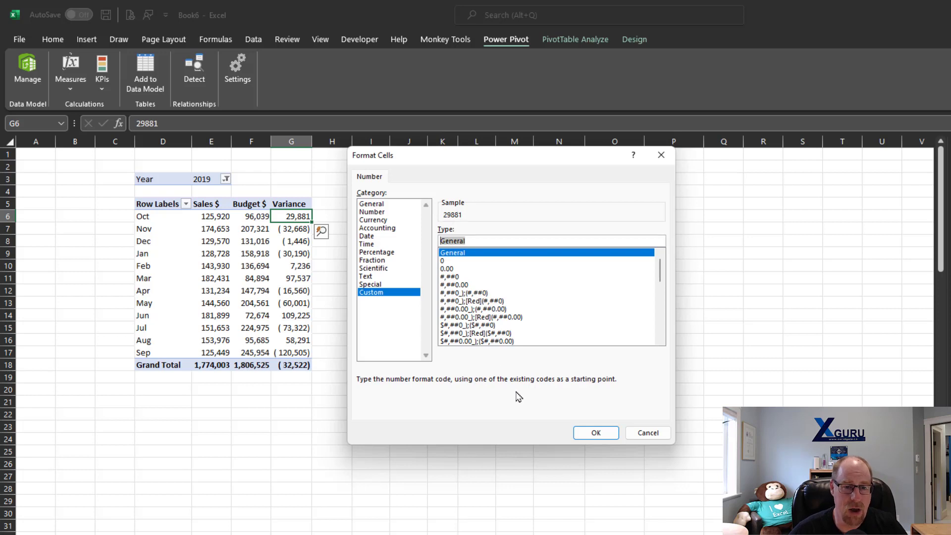
{"action": "type", "text": "#"}
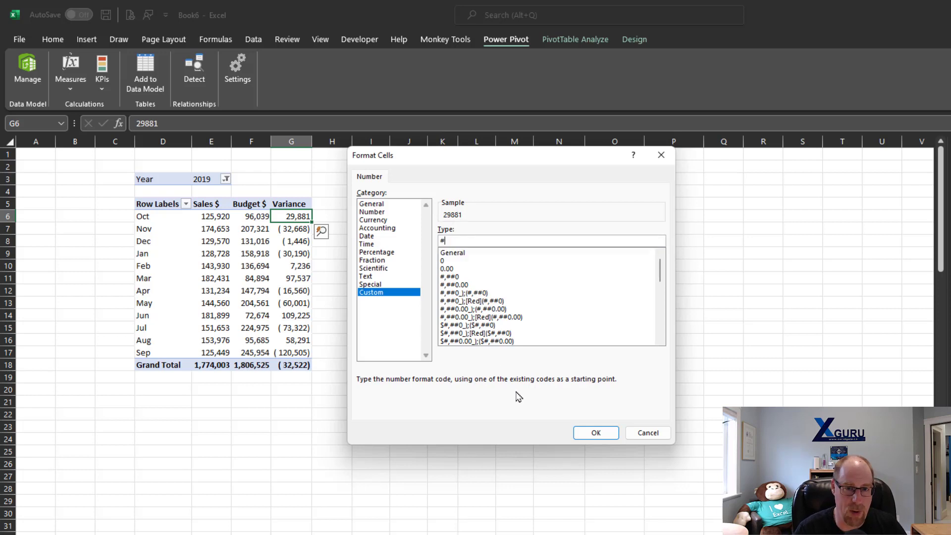
{"action": "type", "text": ",##"}
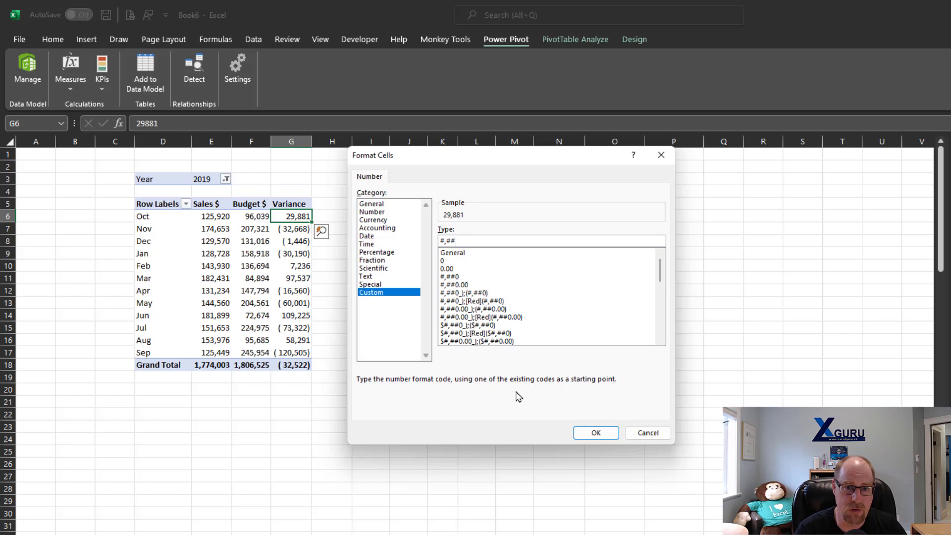
{"action": "type", "text": "0 F"}
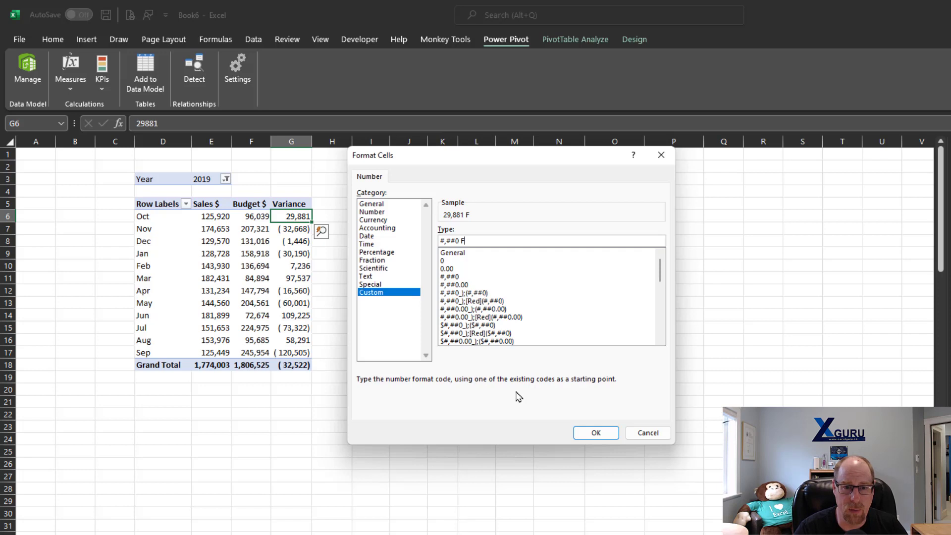
{"action": "type", "text": ";"}
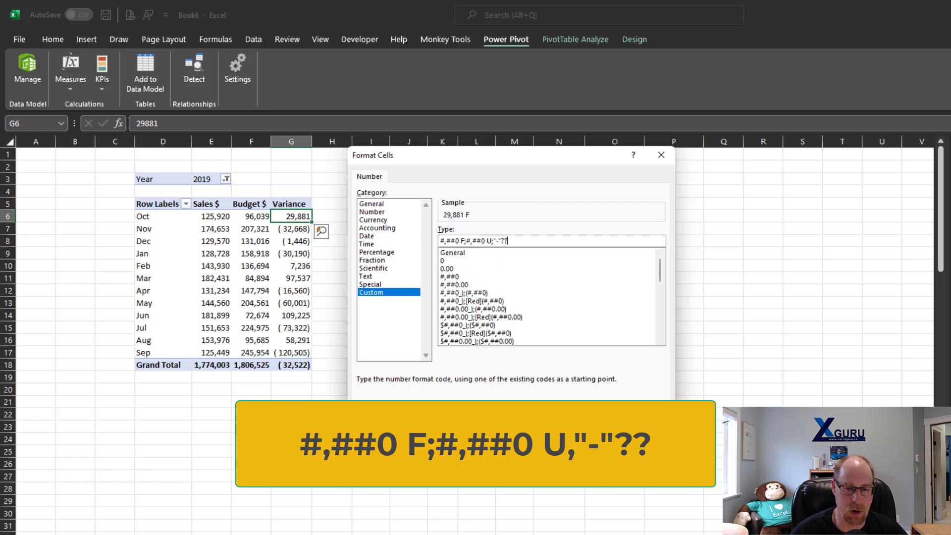
{"action": "left_click", "coordinate": [595, 433]}
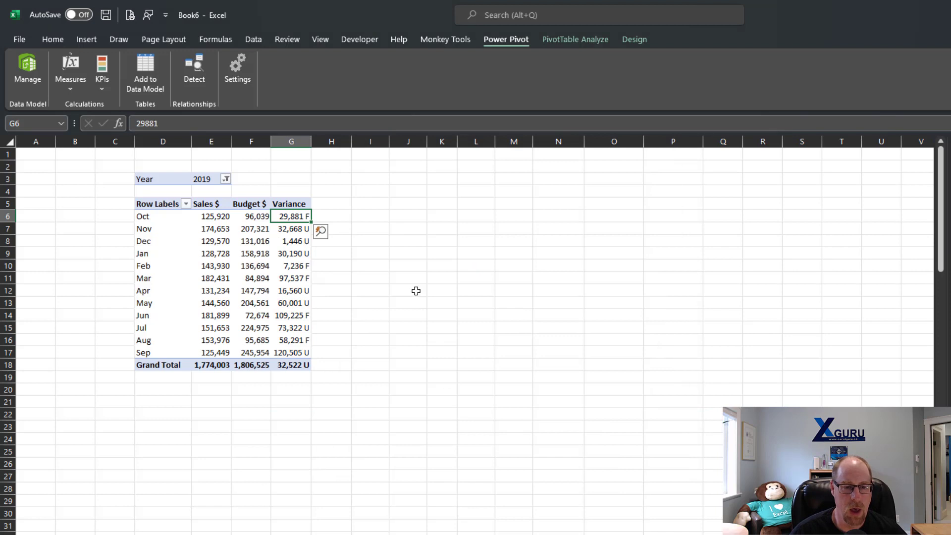
{"action": "left_click", "coordinate": [371, 249]}
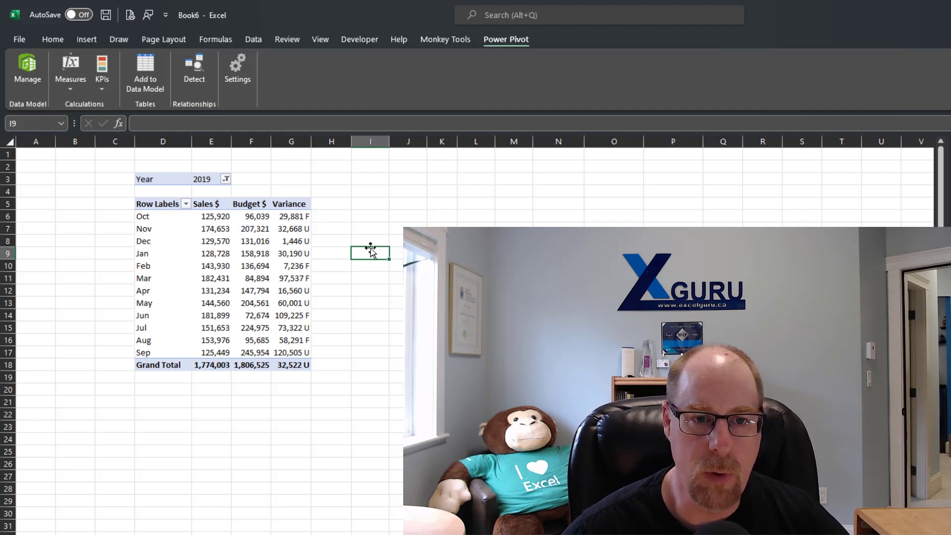
{"action": "left_click", "coordinate": [304, 218]}
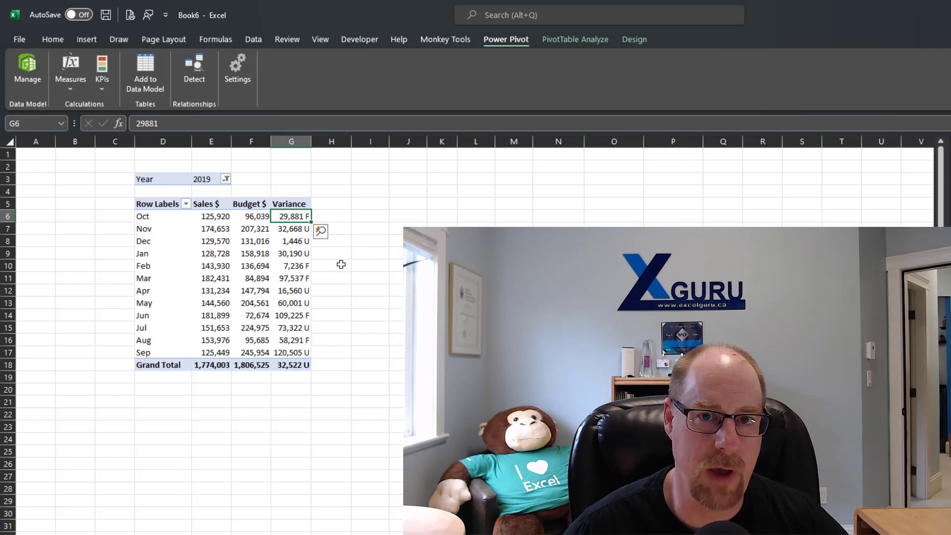
{"action": "left_click", "coordinate": [298, 231]}
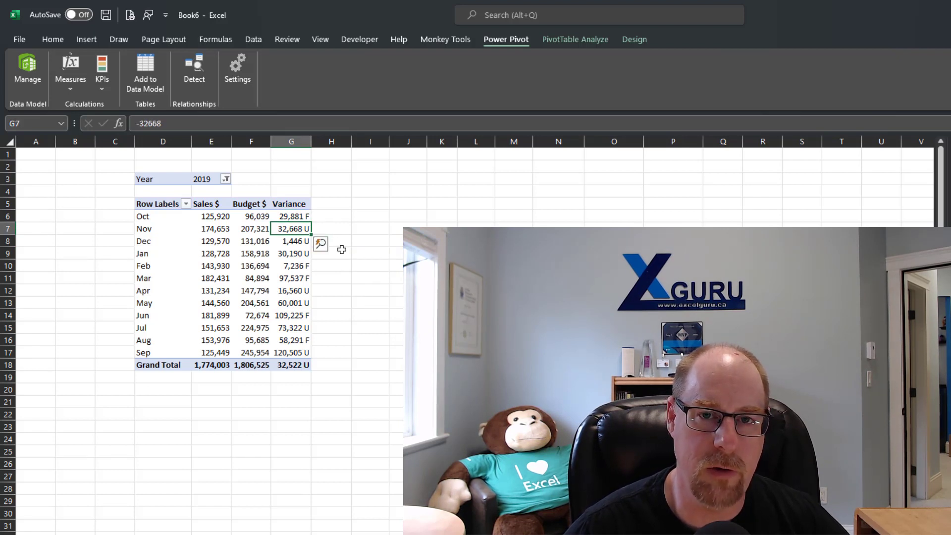